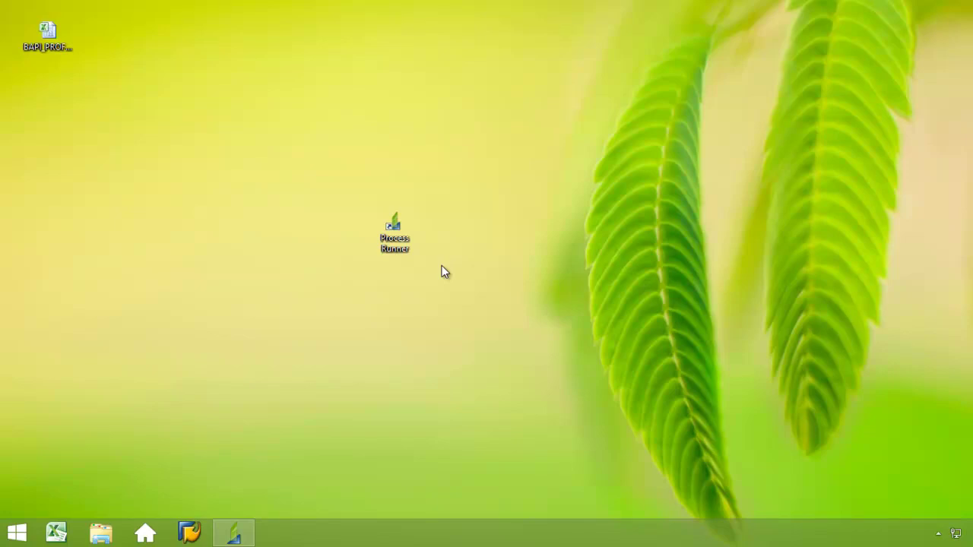
Restore the Process Runner window and start a new process
mouse_move(234, 532)
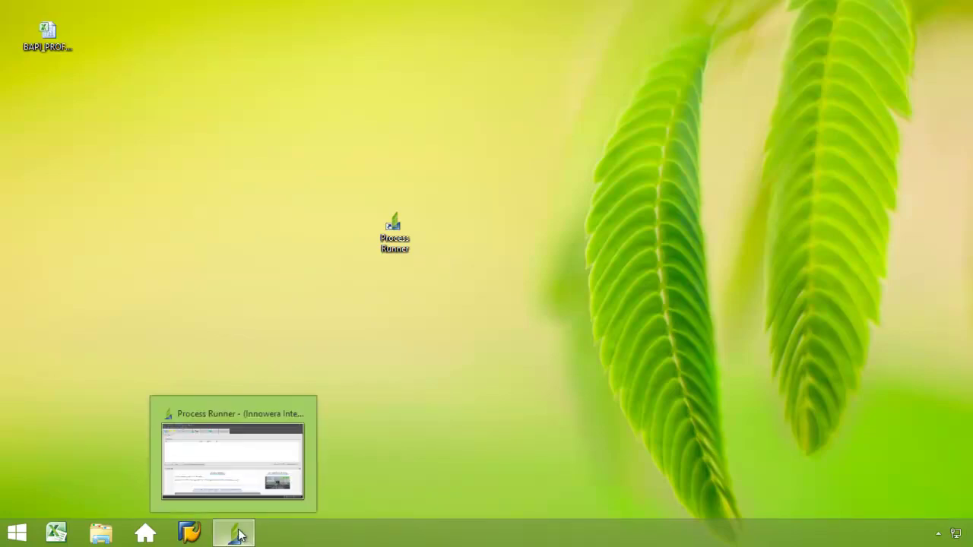
left_click(283, 498)
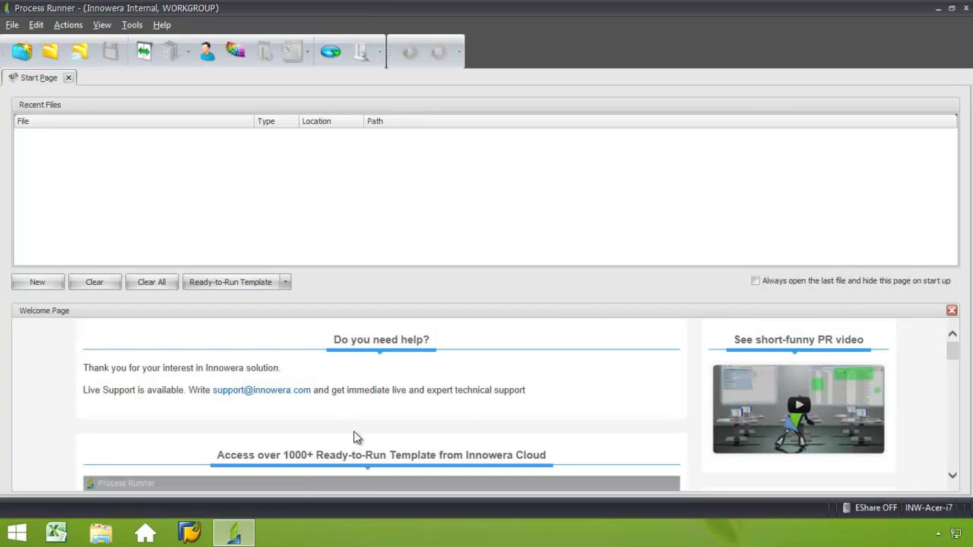
left_click(49, 283)
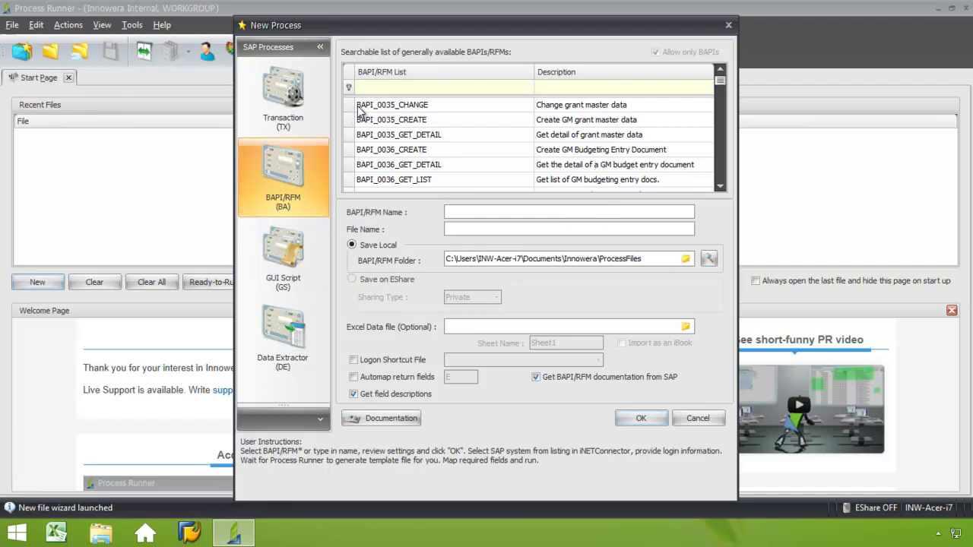
Filter the BAPI/RFM list with *PROFITCENTERGR and choose BAPI_PROFITCENTERGRP_CREATE
left_click(548, 86)
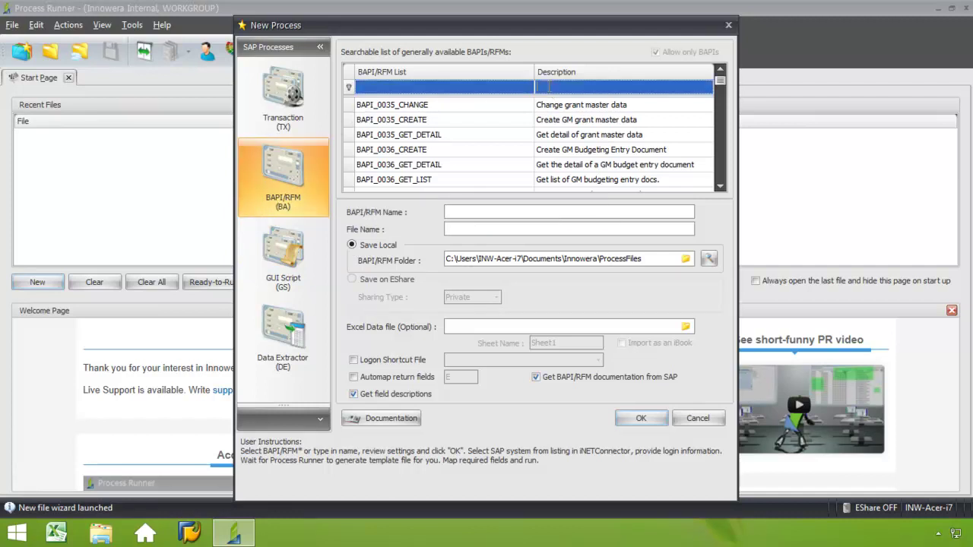
left_click(383, 88)
type("*")
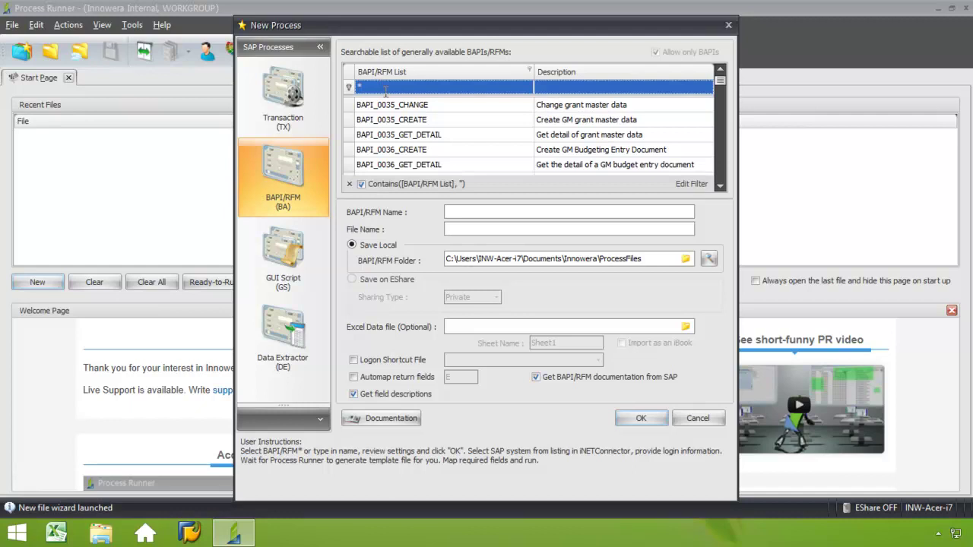
type("PROFITE")
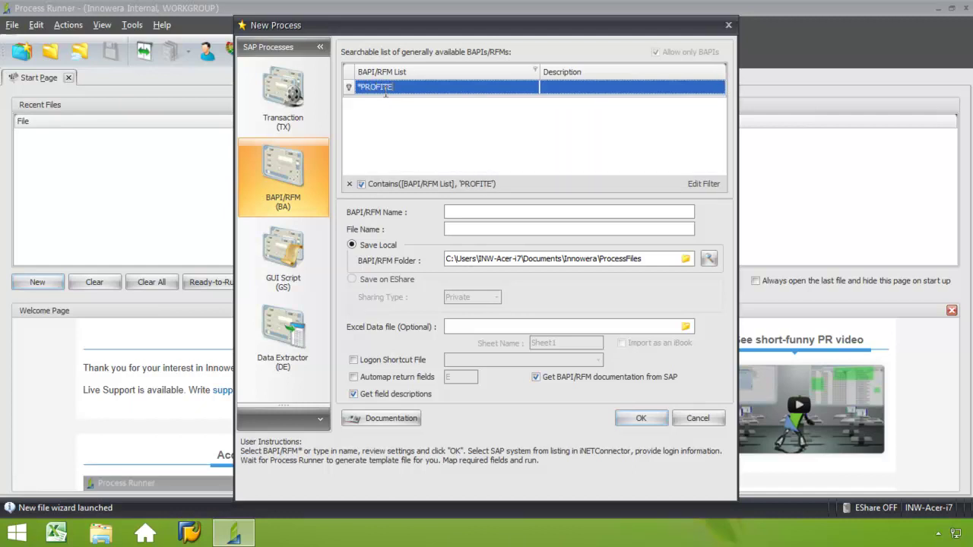
key("BackSpace")
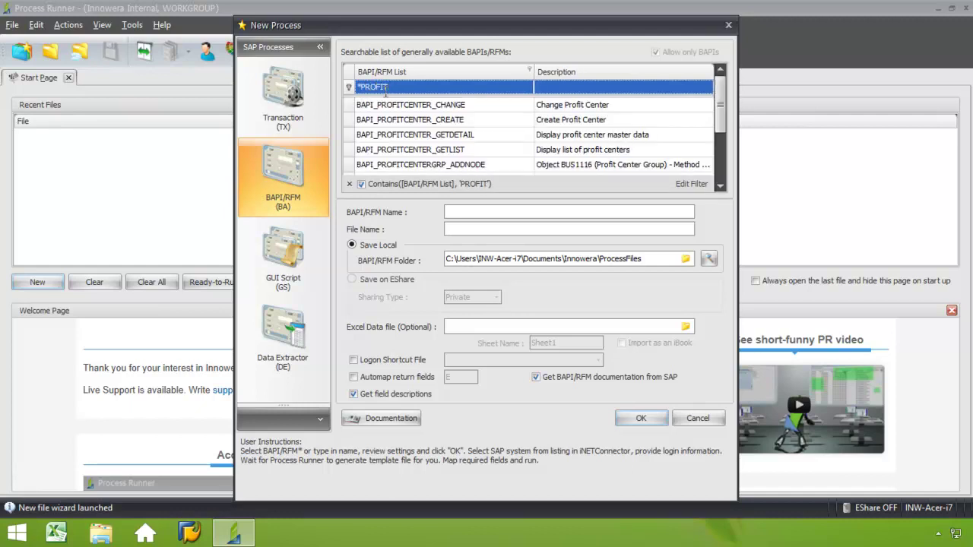
type("CENTERGR")
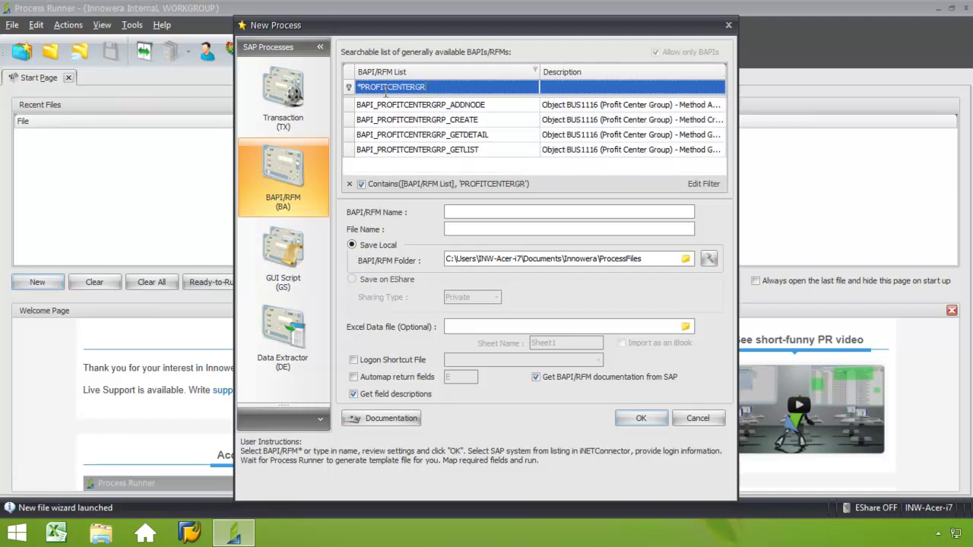
left_click(439, 120)
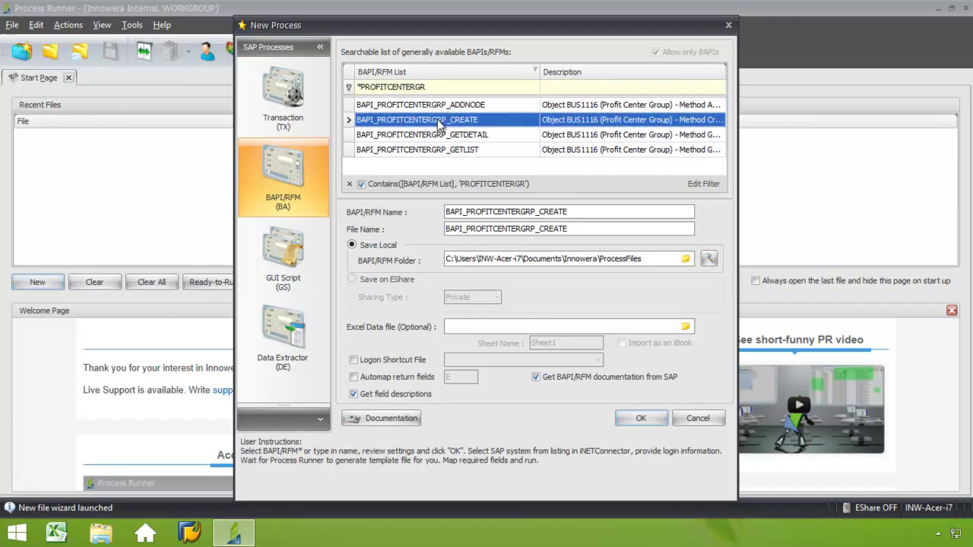
left_click(584, 228)
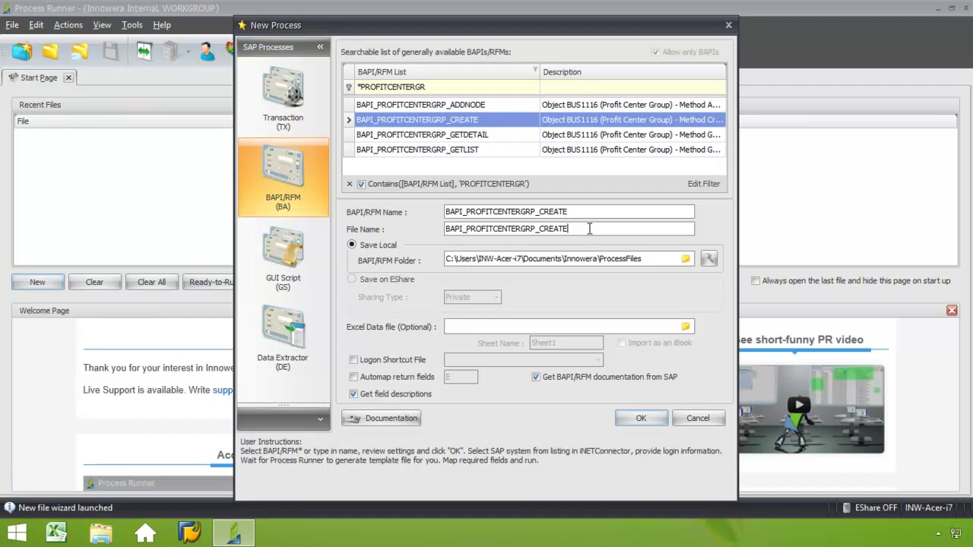
Log on to DAL_SAP R/3 4.7 for the BAPI documentation, then generate the process file
left_click(391, 419)
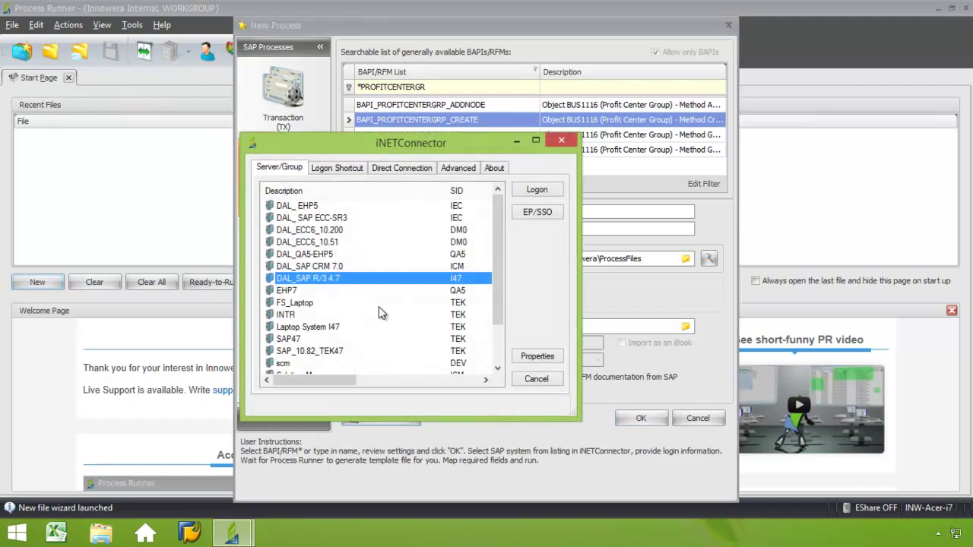
left_click(537, 190)
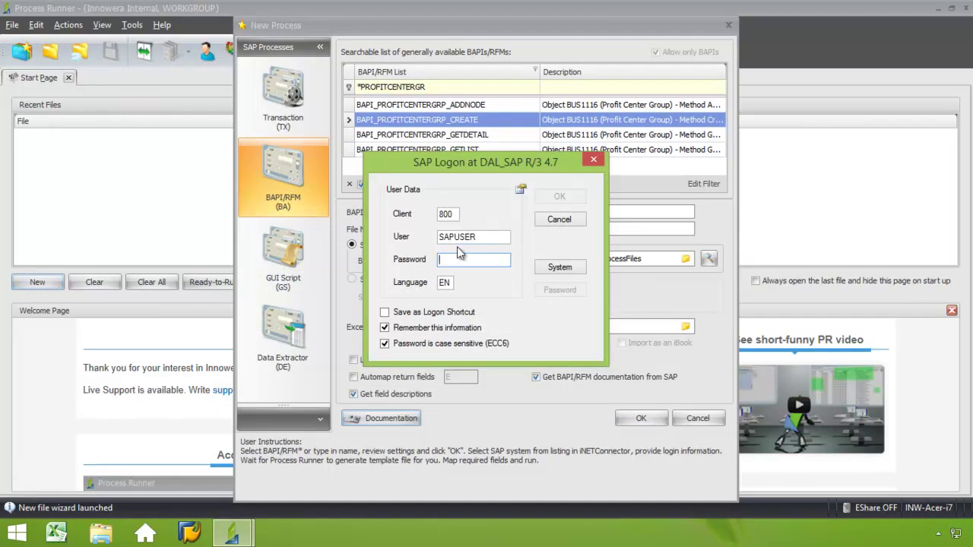
type("1234")
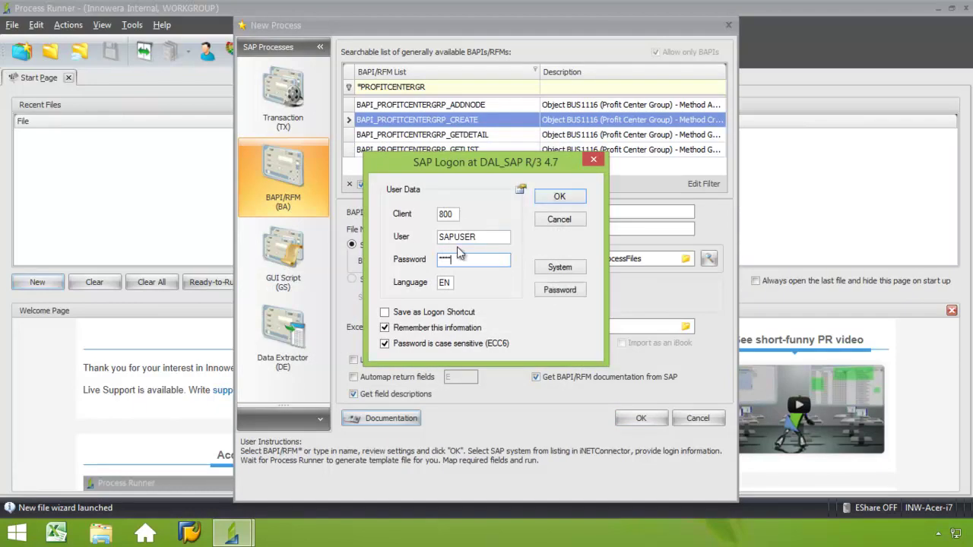
left_click(566, 199)
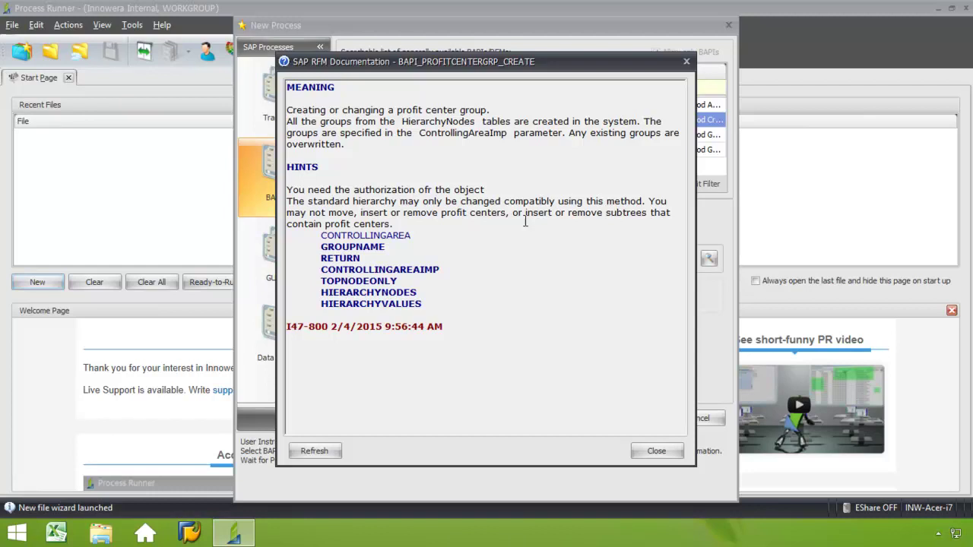
left_click(643, 453)
left_click(642, 419)
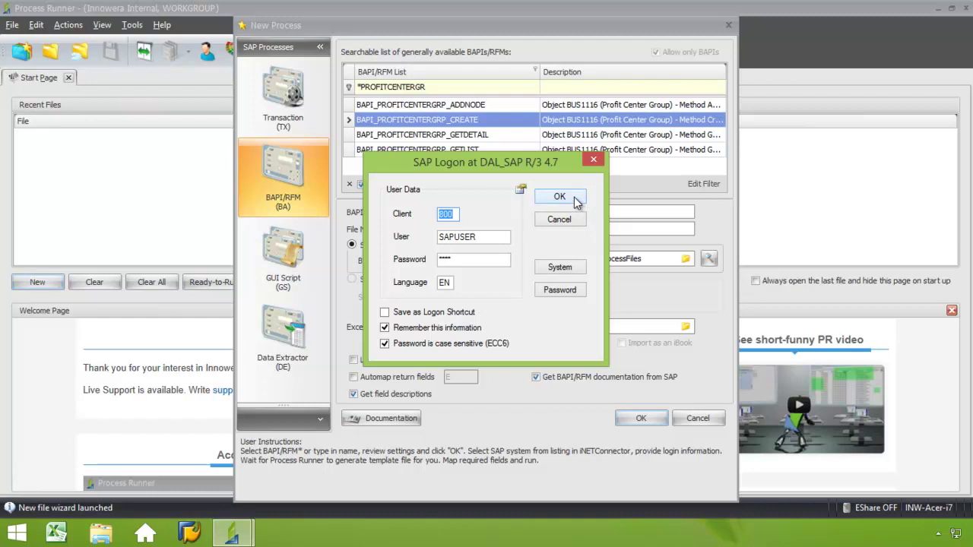
left_click(560, 196)
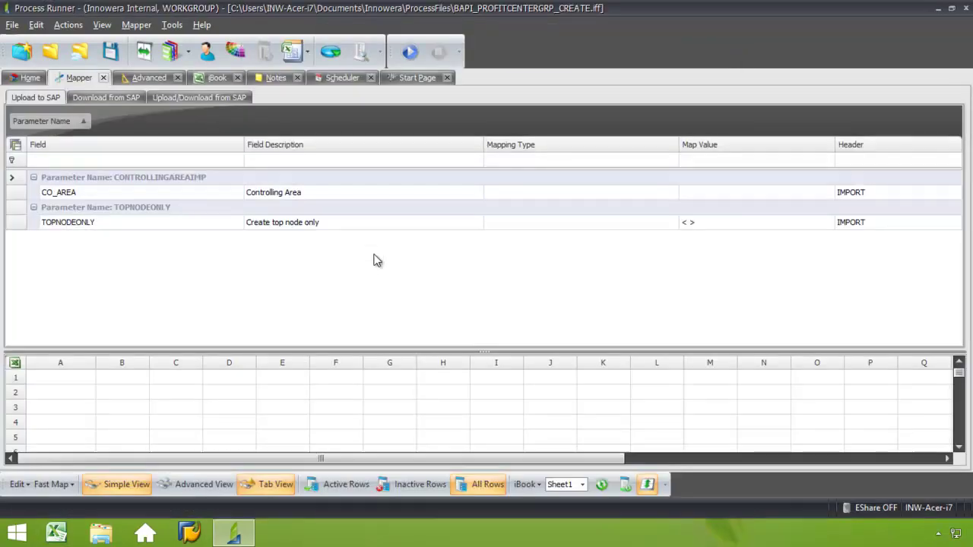
Enlarge the Mapper sheet pane, preview the iBook sheet, and return to the Mapper
left_click_drag(458, 352, 461, 272)
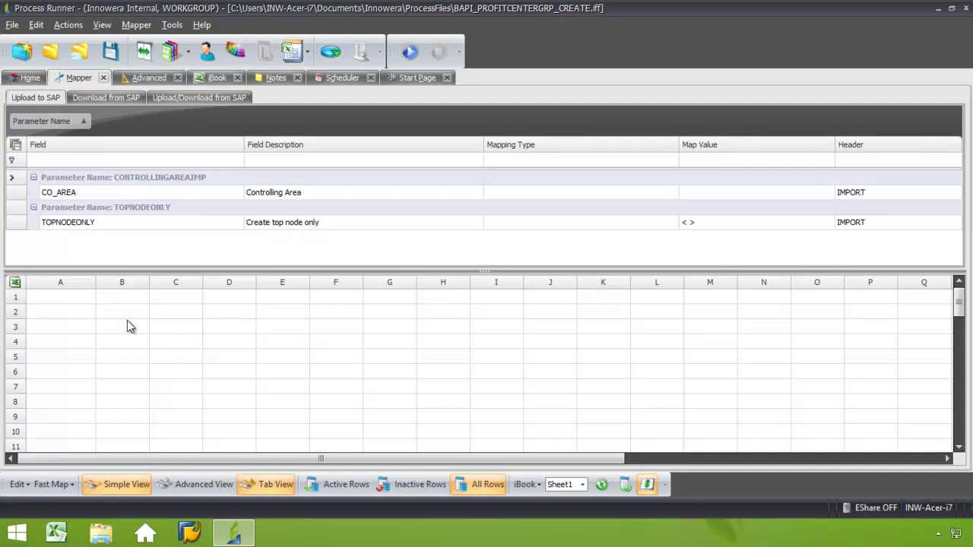
left_click(209, 80)
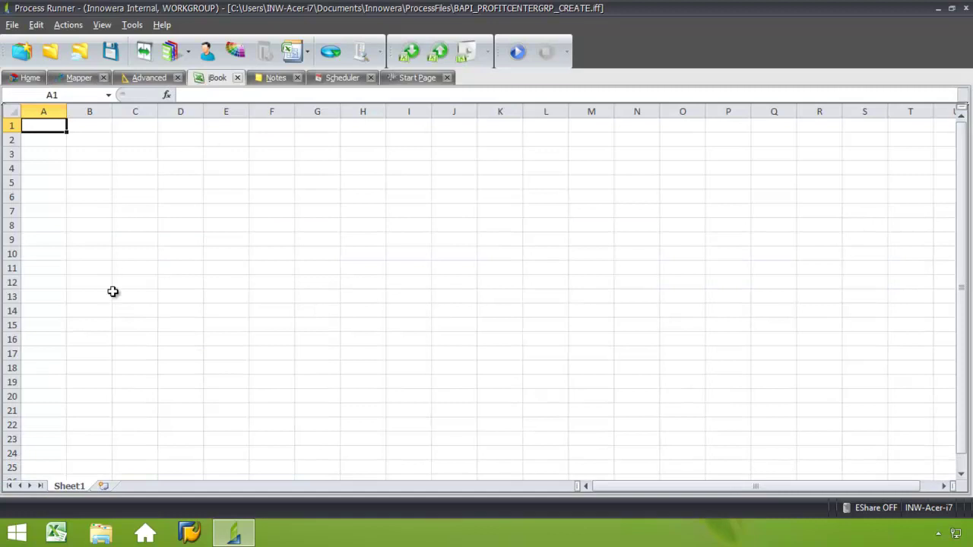
left_click(82, 78)
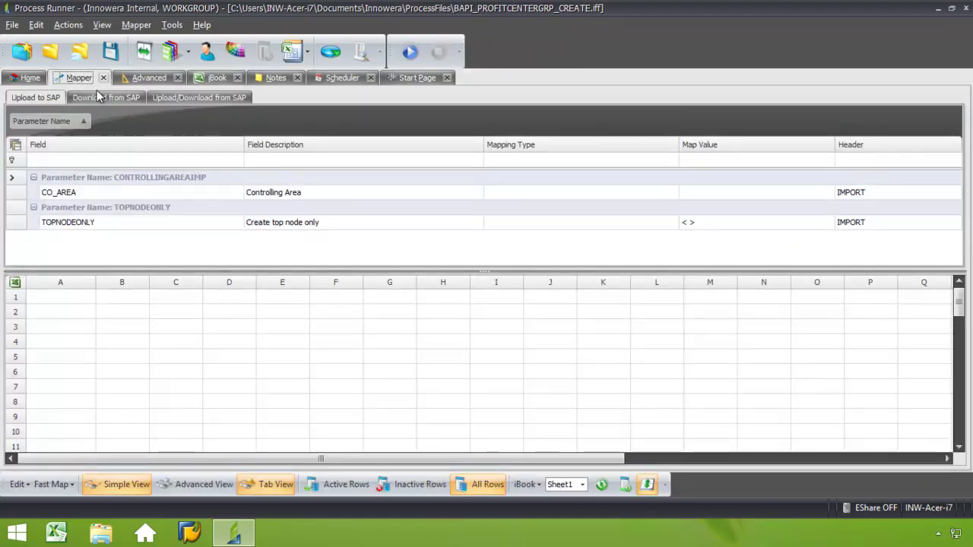
Set the data source to external Excel file BAPI_PROFITCENTERGRP_CREATE.xlsx from the Desktop
left_click(24, 79)
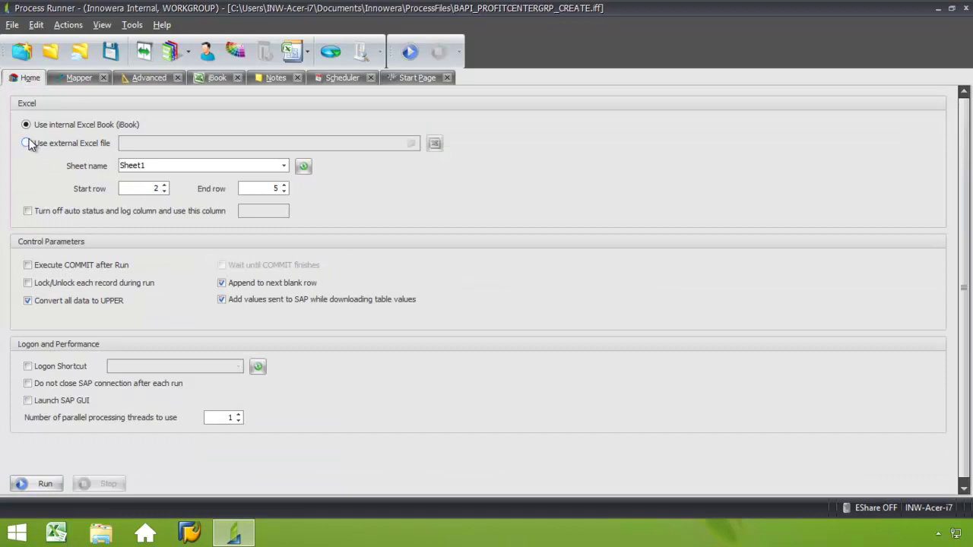
left_click(25, 144)
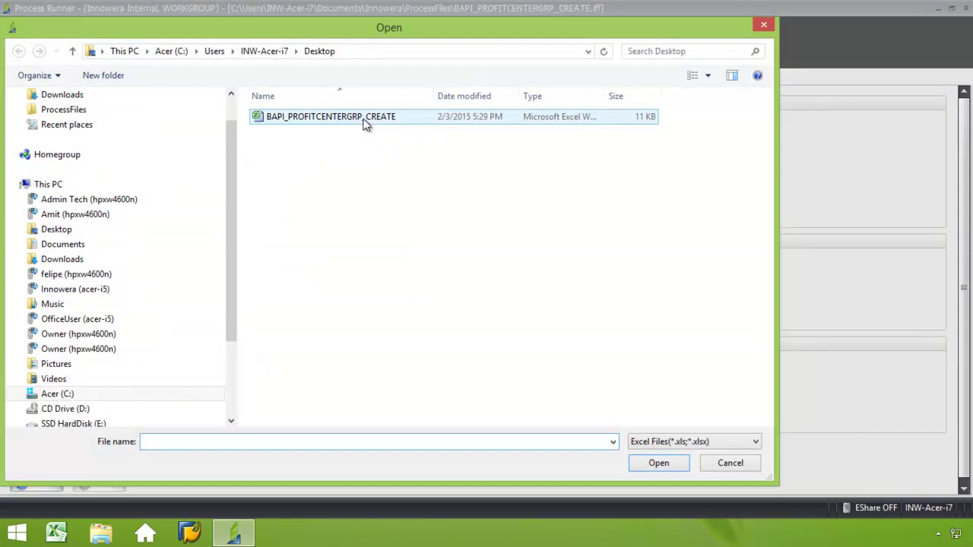
left_click(365, 122)
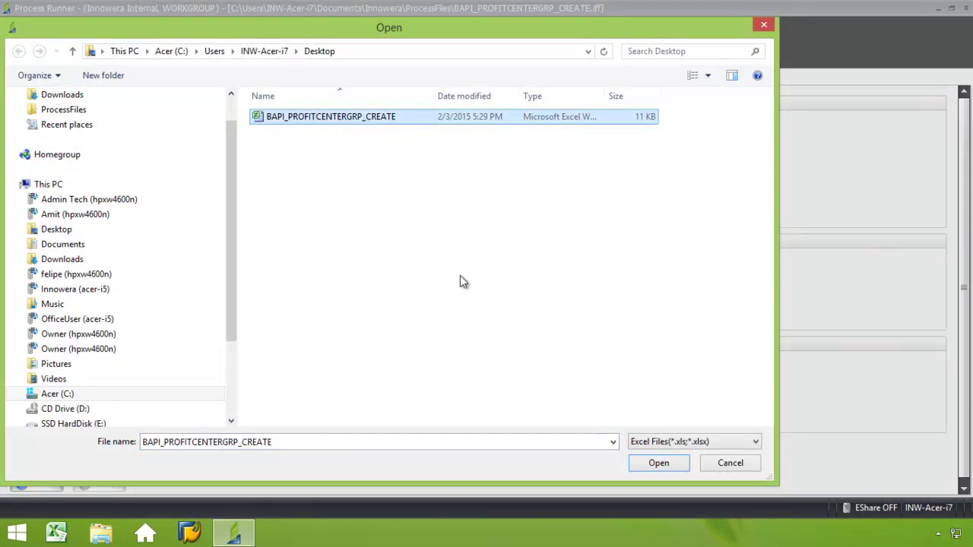
left_click(656, 465)
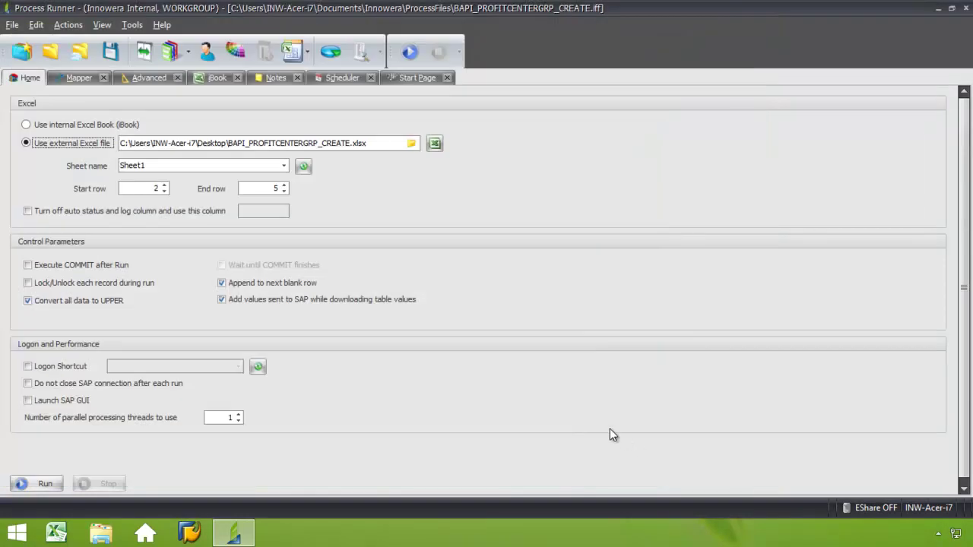
Drag the Controlling Area column A header onto the CO_AREA field's Map Value cell
left_click(76, 79)
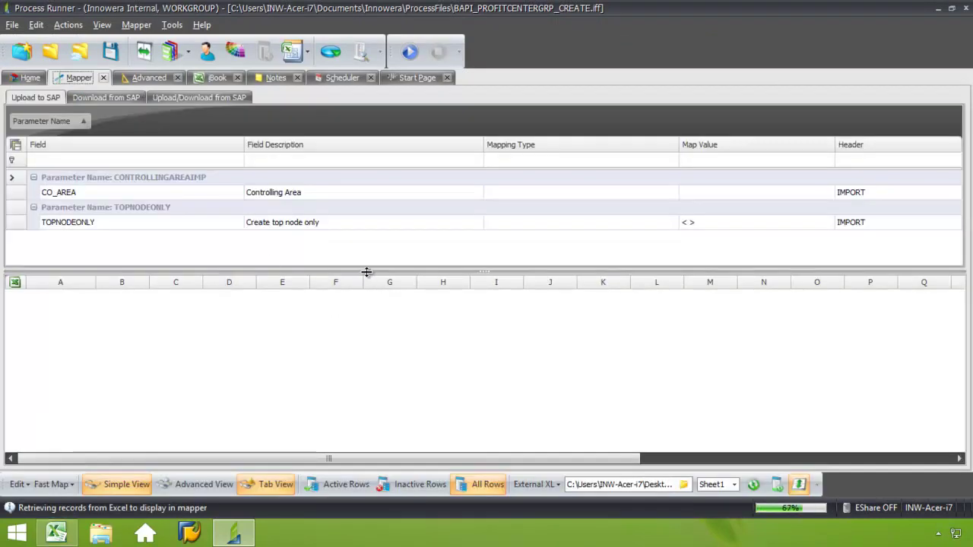
left_click_drag(368, 270, 368, 248)
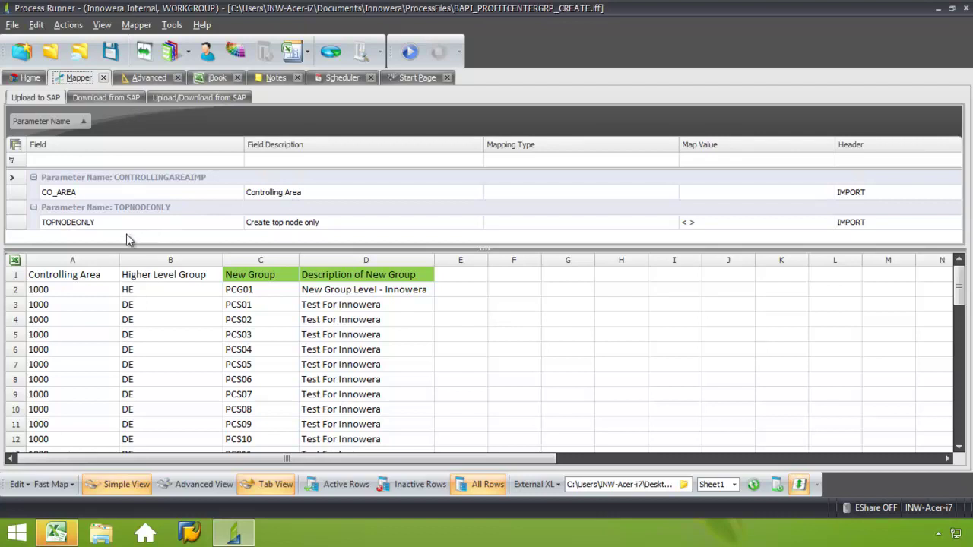
left_click(86, 277)
left_click_drag(85, 276, 608, 193)
left_click_drag(703, 190, 709, 192)
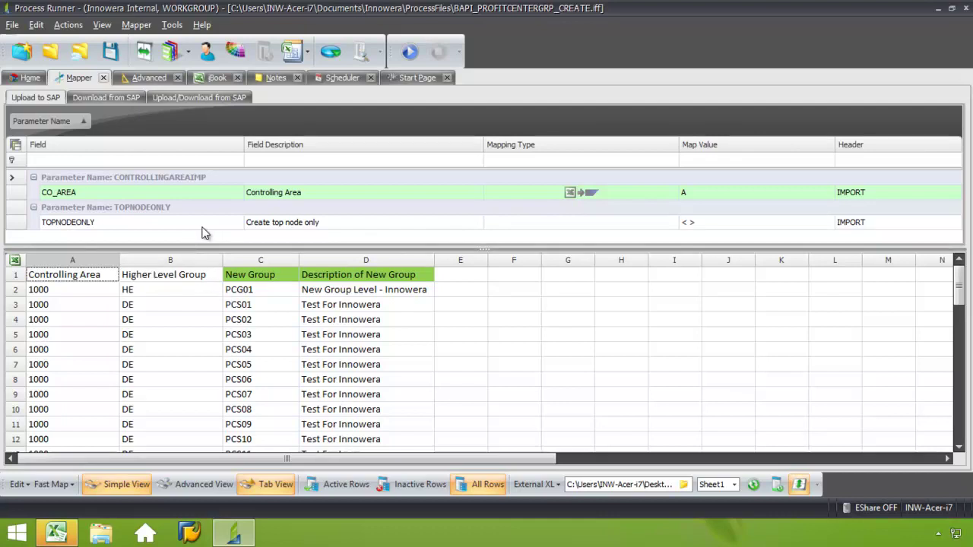
Show the download-from-SAP parameters and select the RETURN TYPE, ID and NUMBER rows for Fast Map
left_click(122, 97)
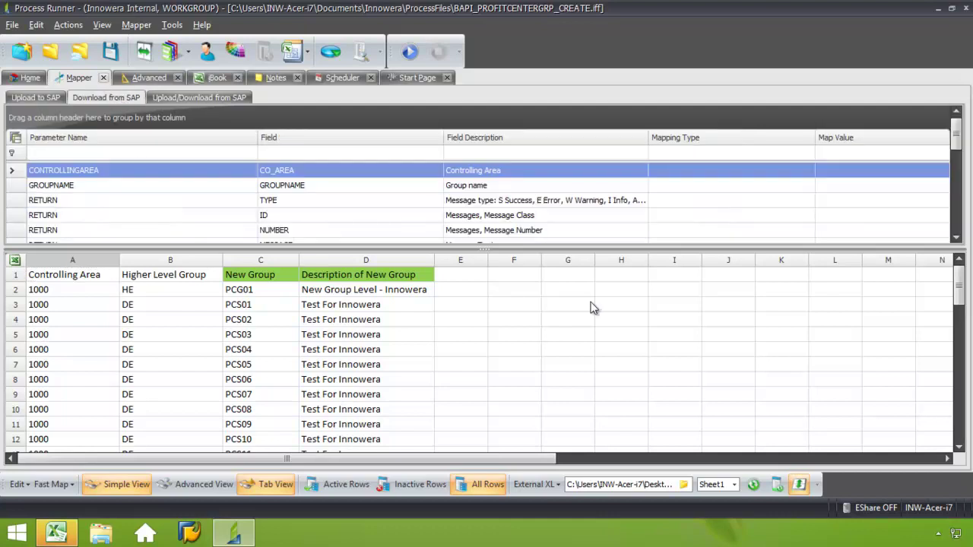
left_click_drag(583, 250, 647, 310)
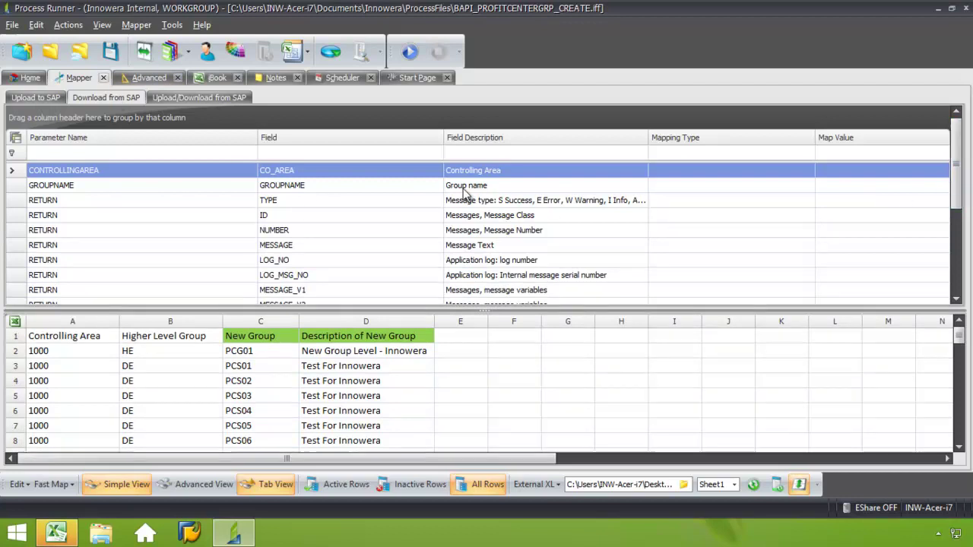
left_click(22, 200, "ctrl")
left_click(22, 215, "ctrl")
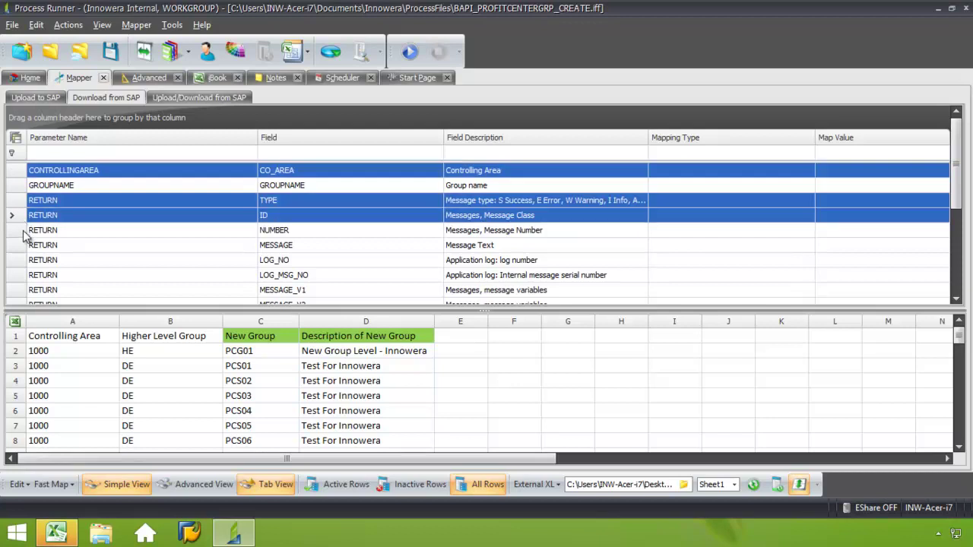
left_click(24, 231, "ctrl")
right_click(113, 216)
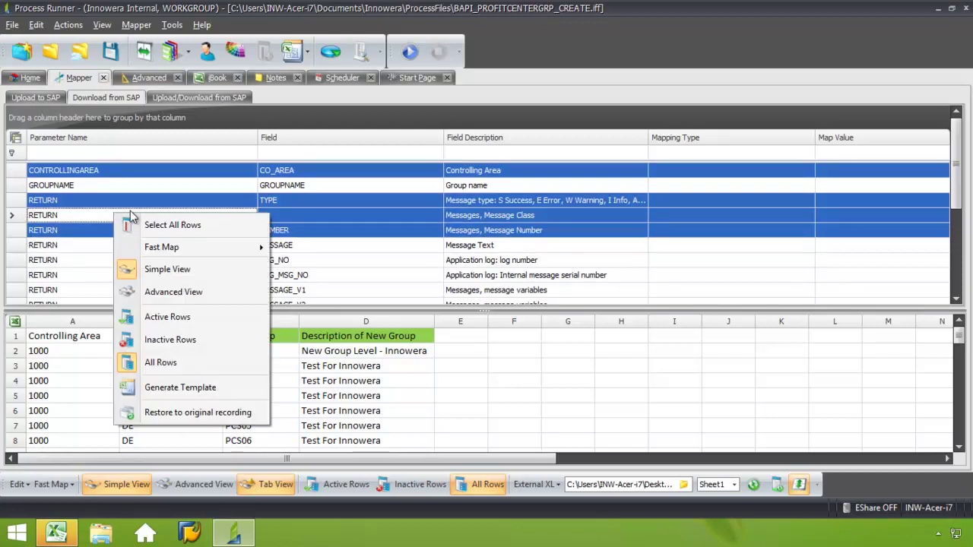
mouse_move(158, 249)
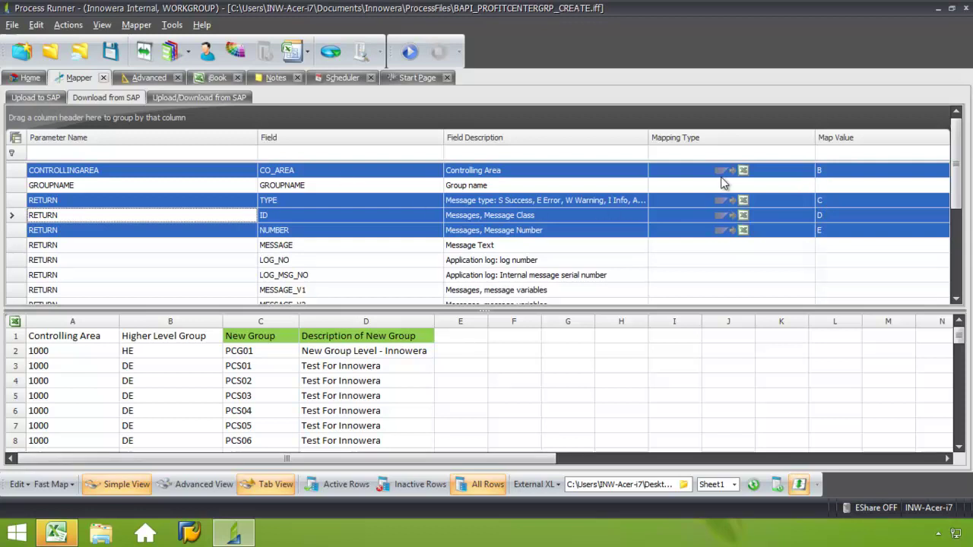
Set the mapping type to None for CONTROLLINGAREA, RETURN TYPE, RETURN ID and RETURN NUMBER
left_click(795, 172)
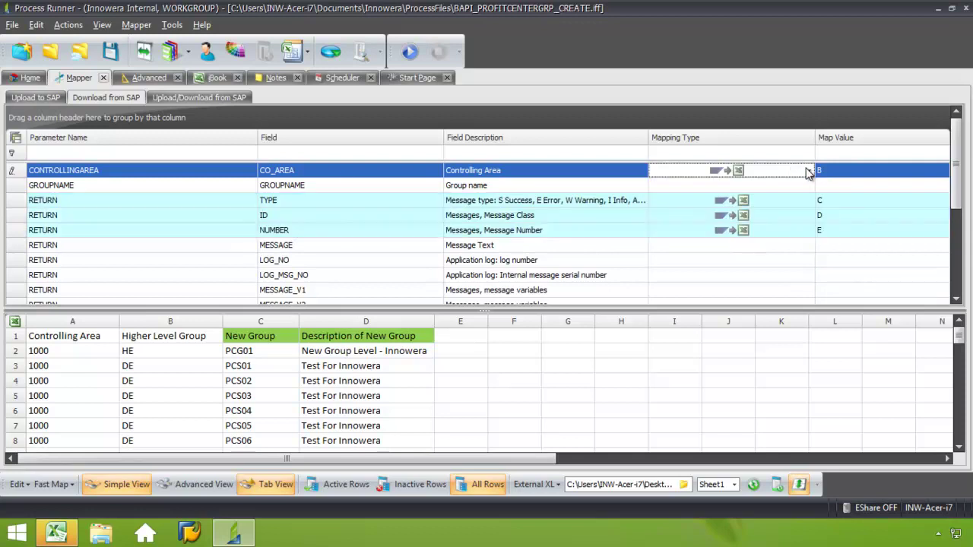
left_click(810, 171)
left_click(754, 186)
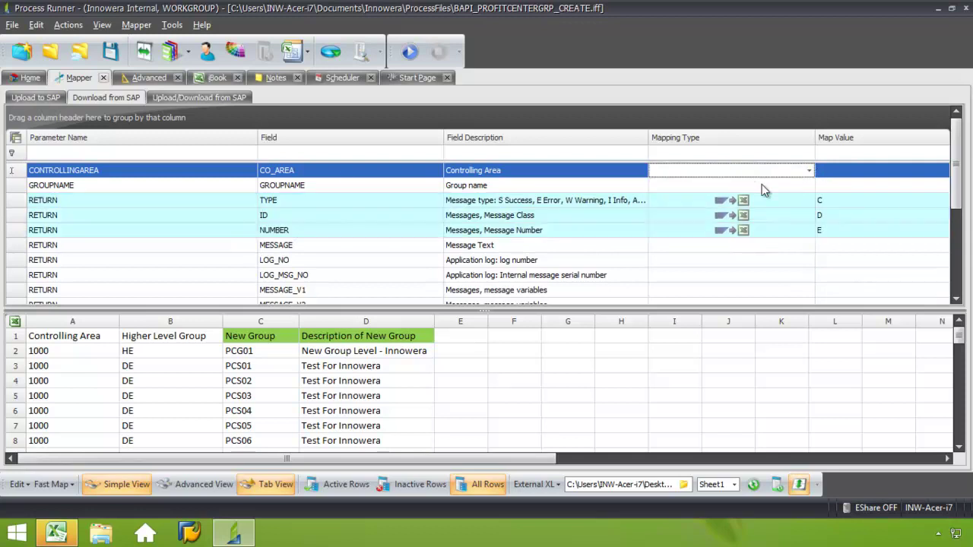
left_click(812, 201)
left_click(810, 201)
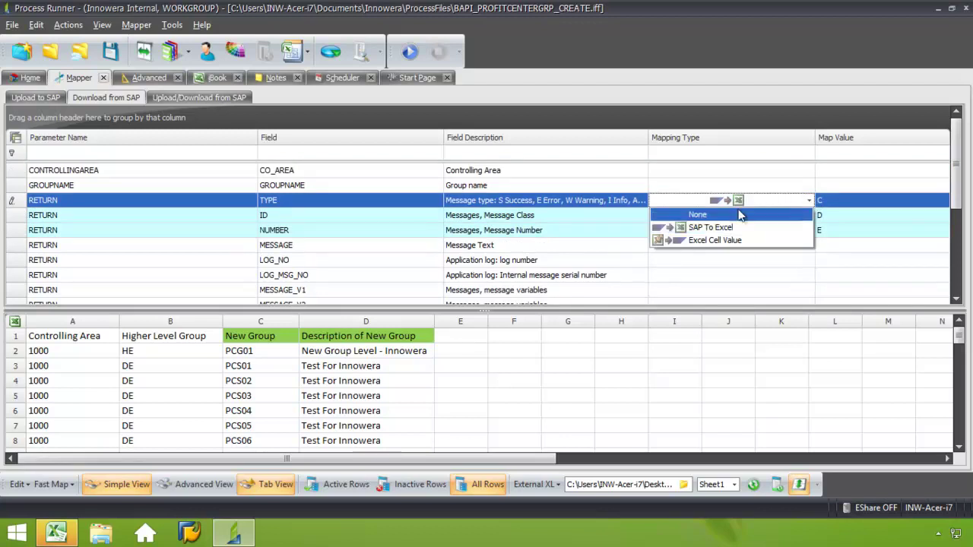
left_click(739, 212)
left_click(795, 217)
left_click(808, 216)
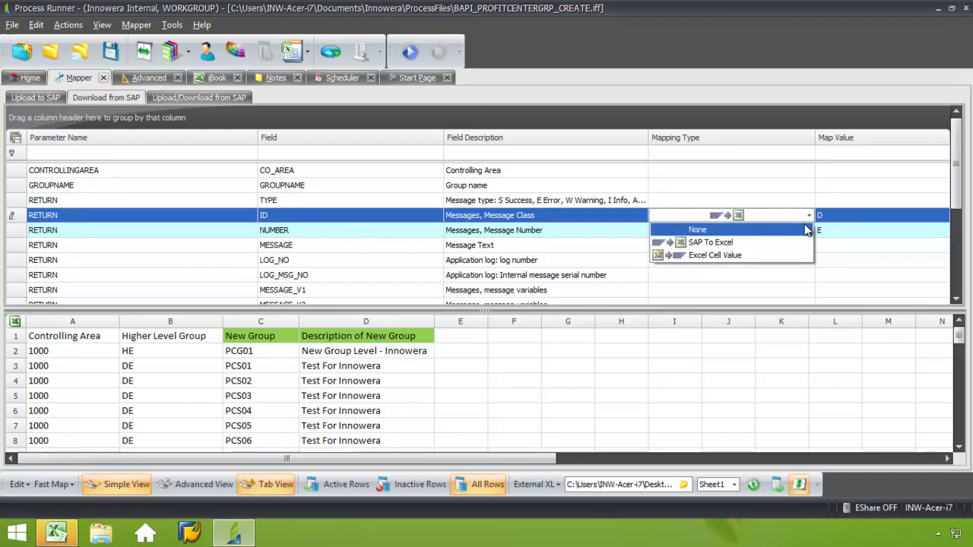
left_click(803, 230)
left_click(810, 230)
left_click(809, 231)
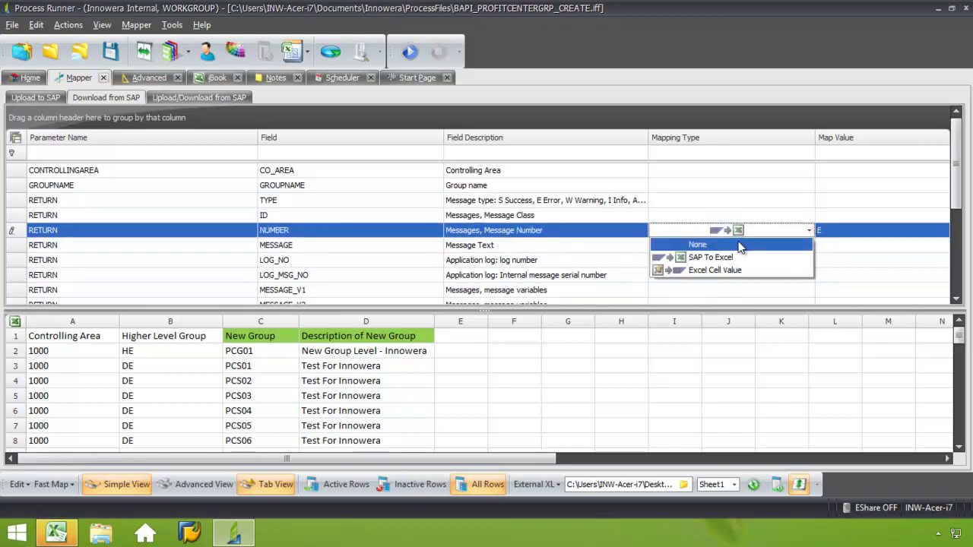
left_click(730, 243)
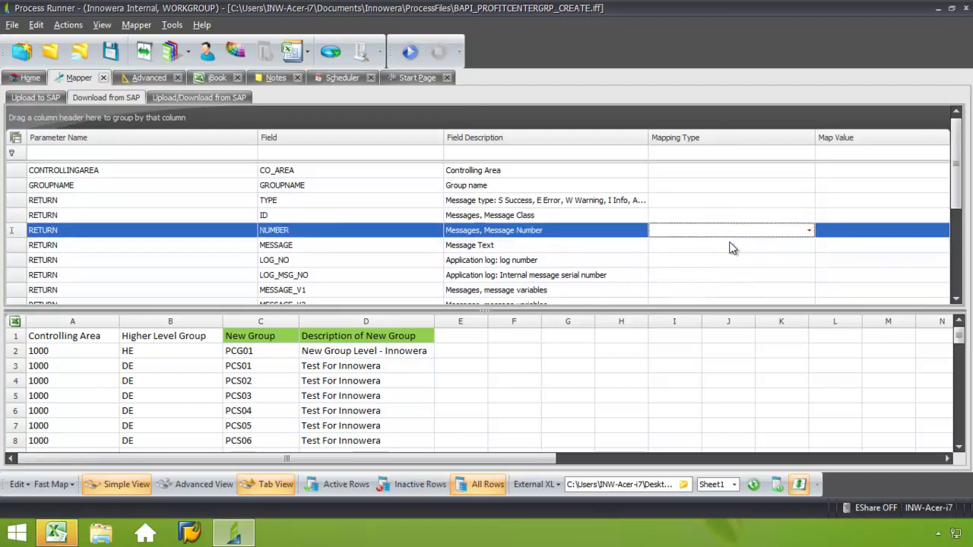
Show the Upload/Download parameters and close GROUPNAME's mapping type list without choosing one
left_click(199, 99)
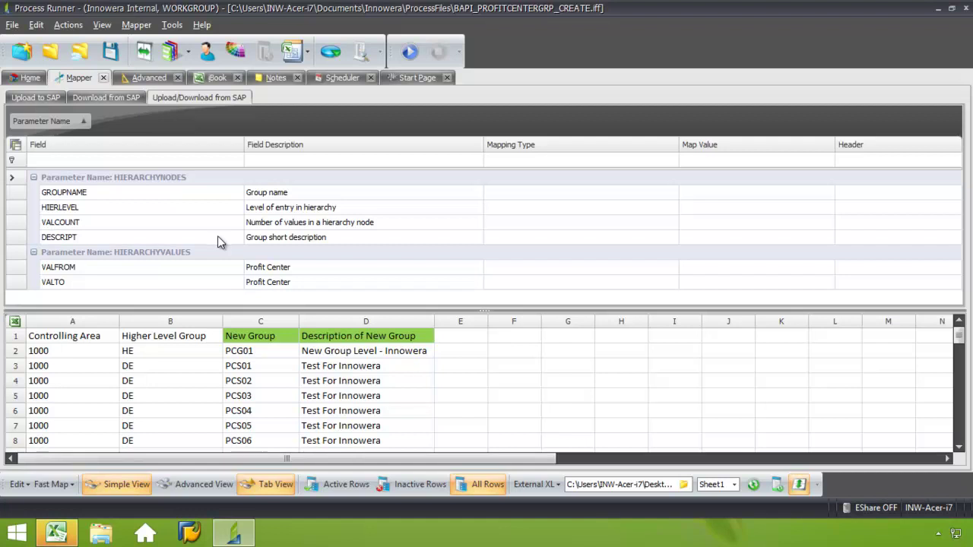
left_click(604, 193)
left_click(673, 192)
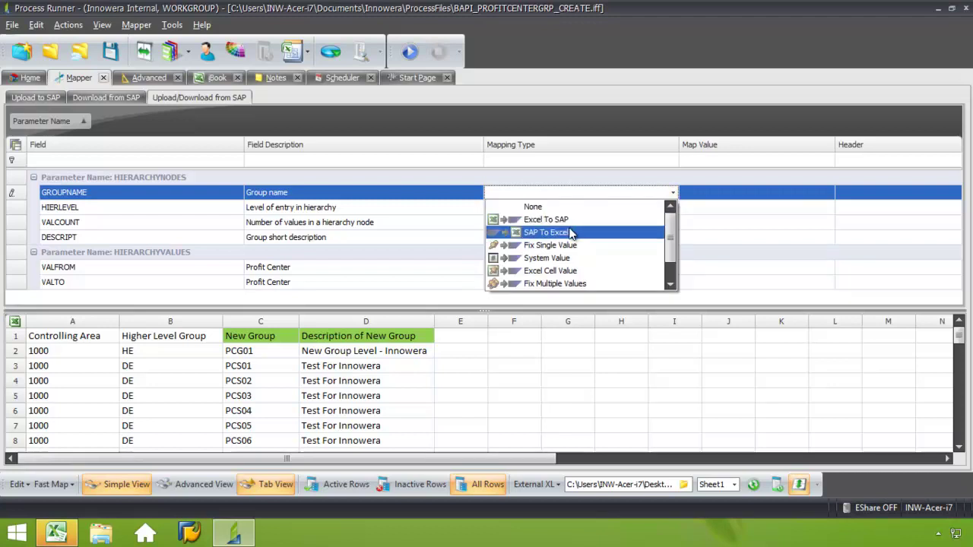
left_click(583, 206)
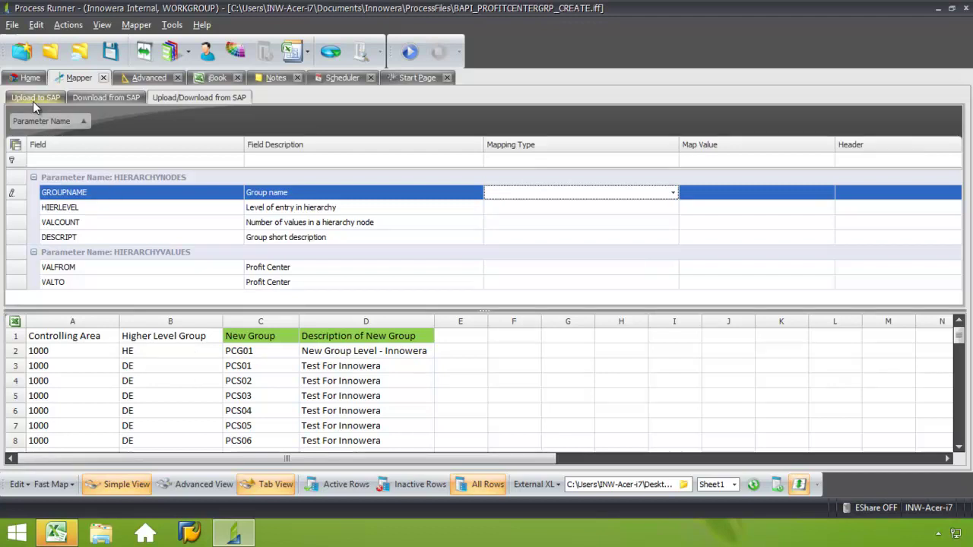
Change the run's End row to 38 in the Home settings
left_click(32, 78)
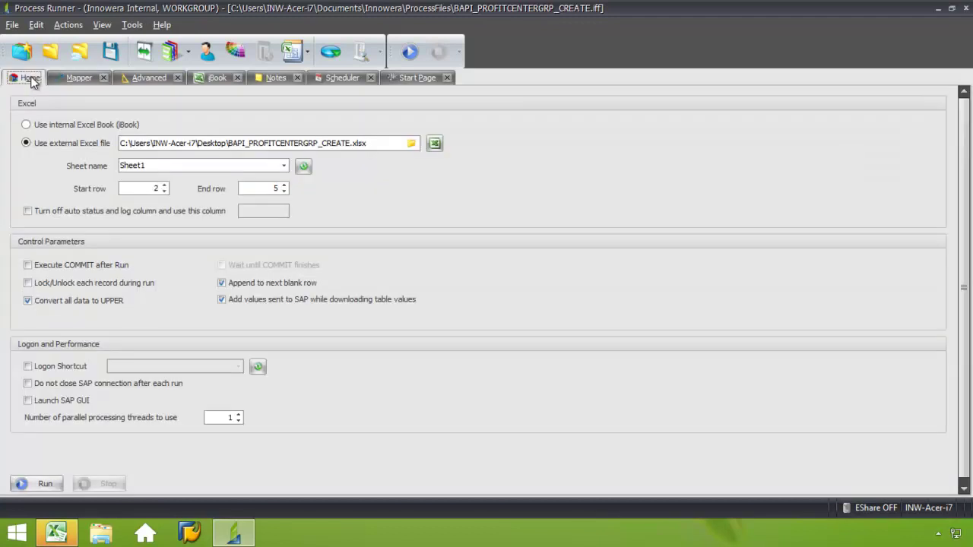
left_click(278, 188)
key("BackSpace")
type("0")
type("38")
Run the process, logging on to the DAL_SAP R/3 4.7 system
left_click(39, 484)
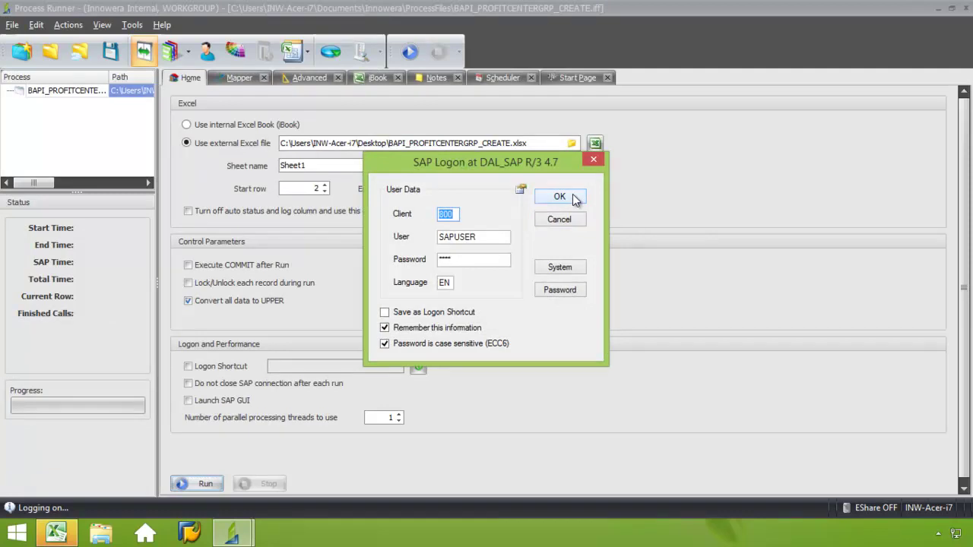
left_click(574, 267)
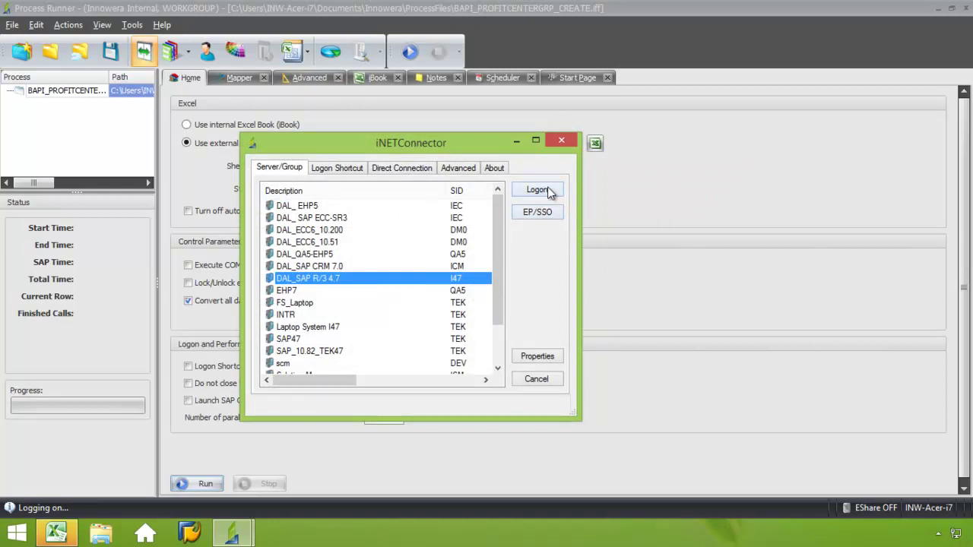
left_click(551, 193)
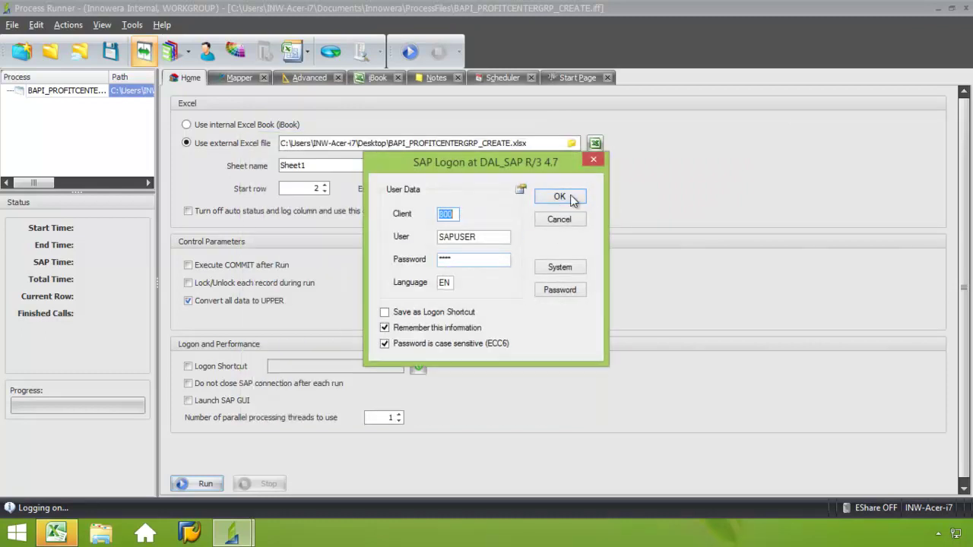
left_click(562, 197)
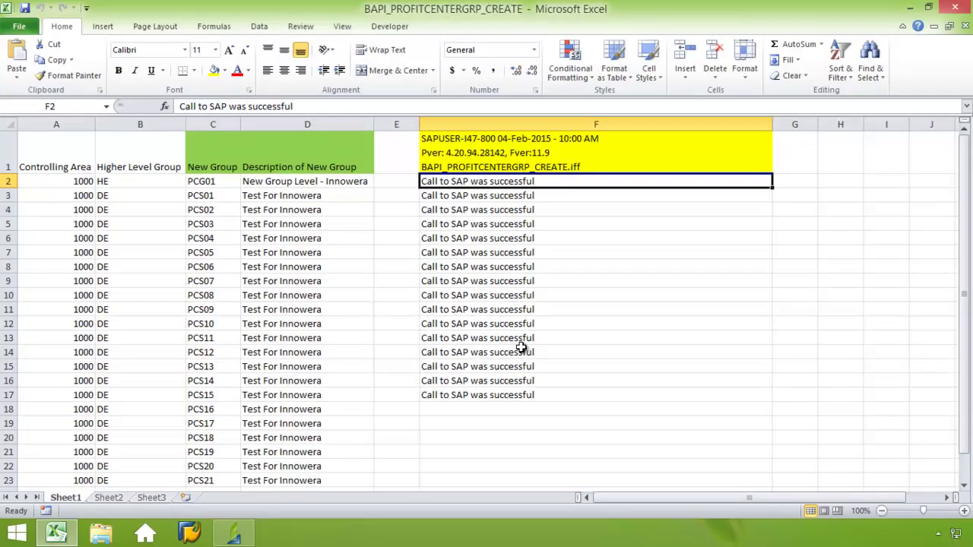